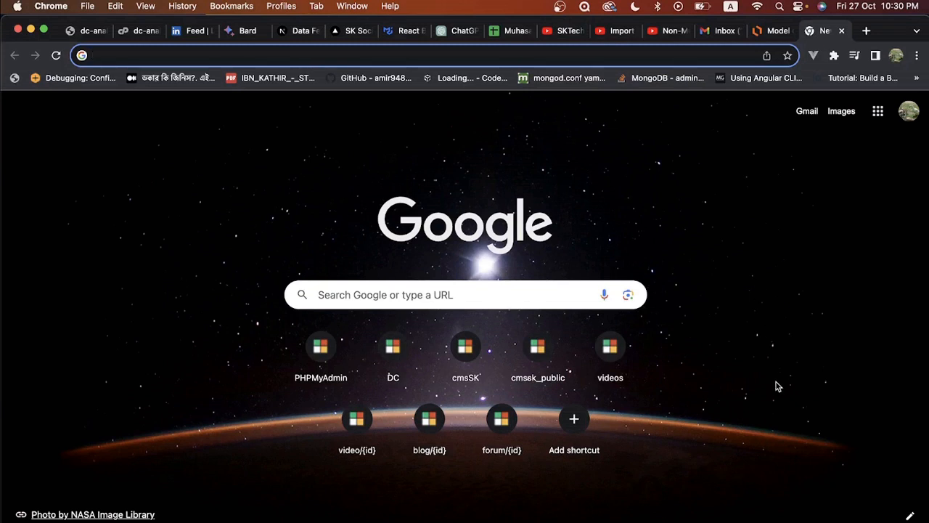
Step: Launch Sequel Ace through a Spotlight search for 'sequel', connecting to the local MySQL 8.1.0 server
left_click(501, 302)
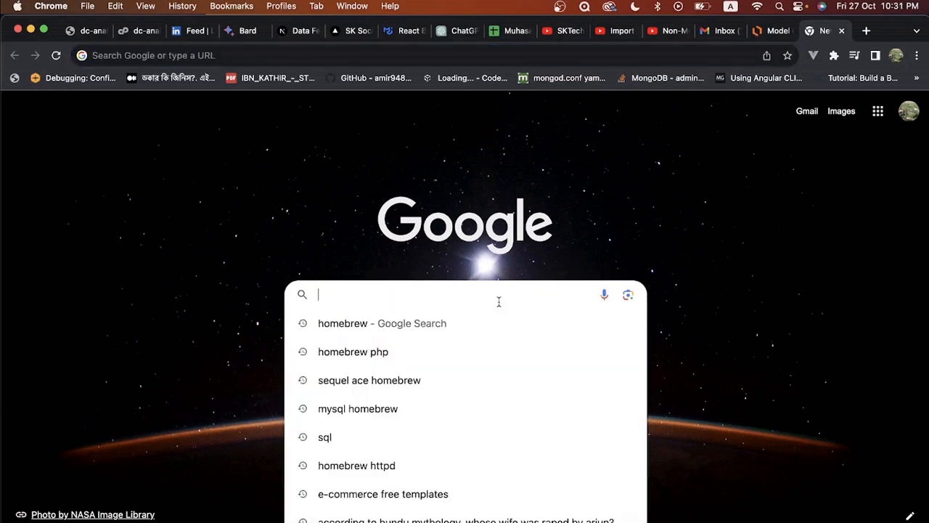
left_click(833, 357)
key("super+space")
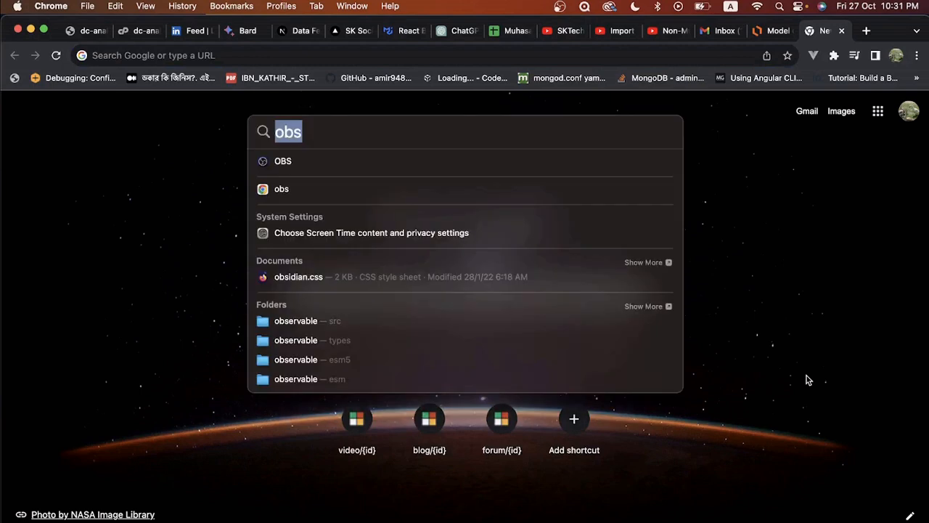
type("sequel")
key("Return")
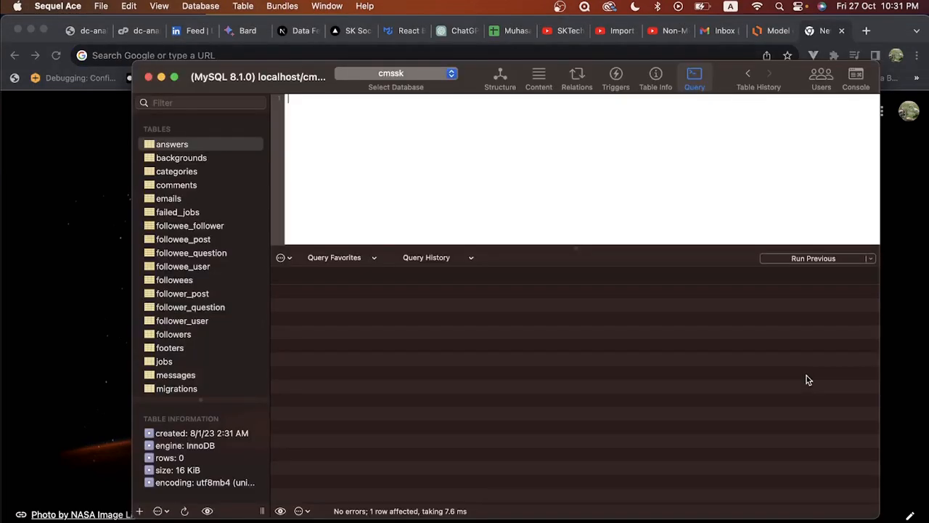
Step: Add a database named test_dc_for_sk from the database list and keep it selected
left_click(392, 73)
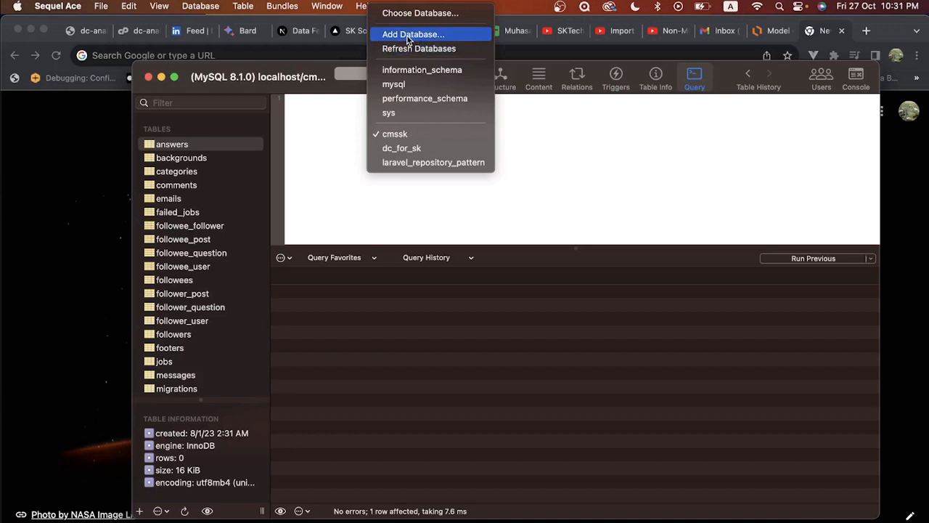
left_click(409, 36)
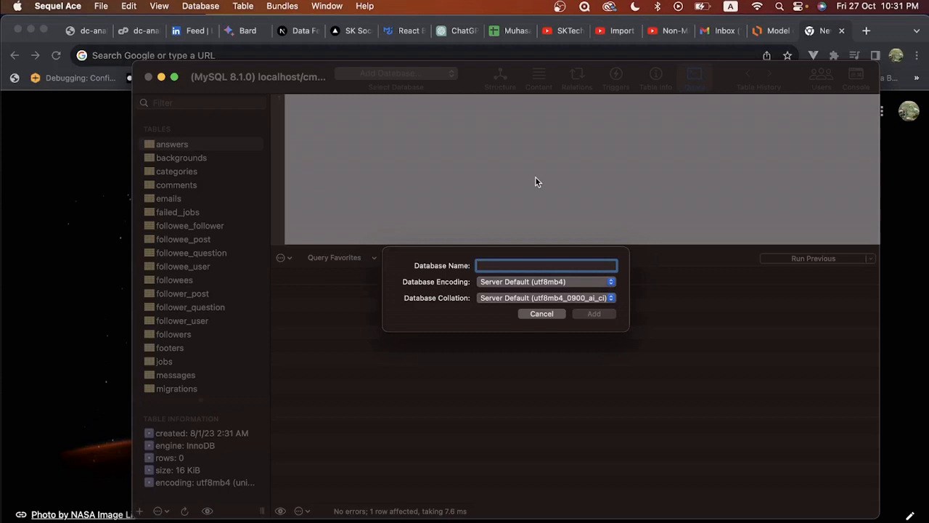
type("te")
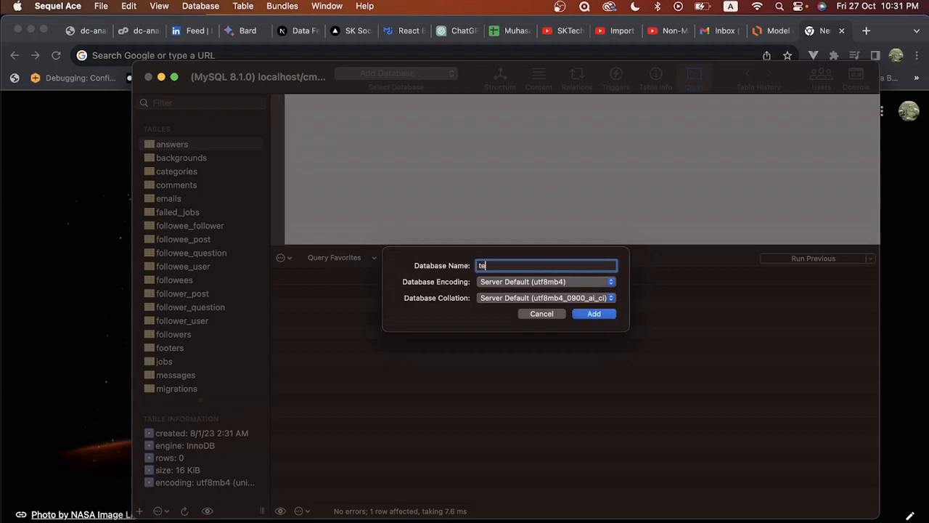
type("st_dc_for_sk")
left_click(591, 313)
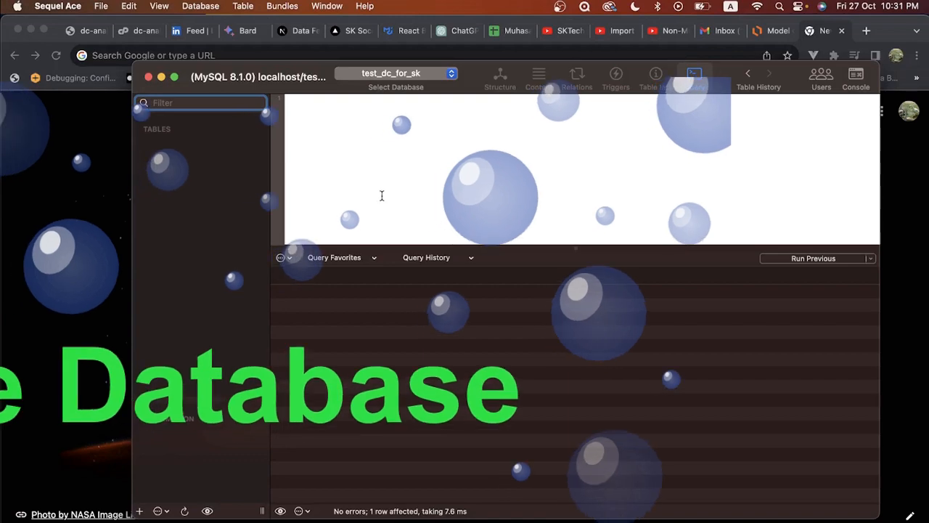
left_click(398, 74)
left_click(398, 76)
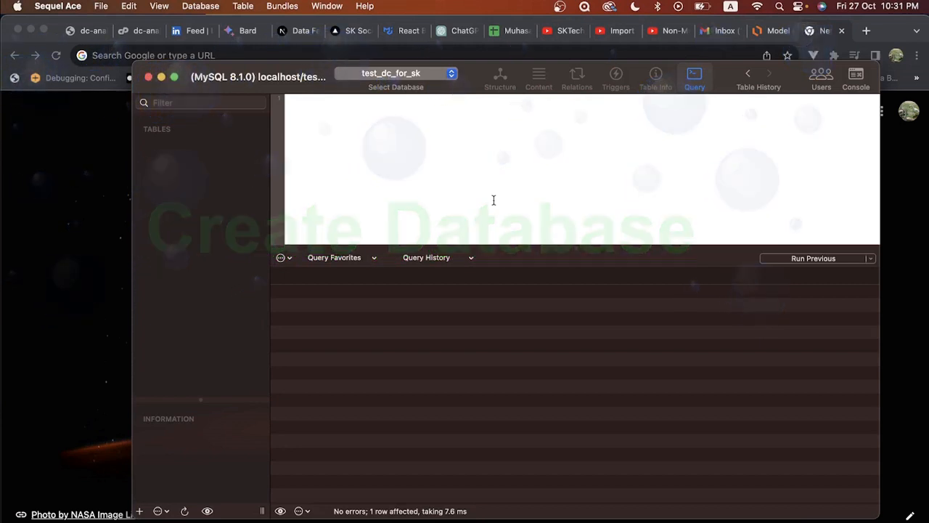
Step: Open dc_for_sk.sql from Desktop > dc_version_1 > project_1_codecanyon > installation > database
left_click(39, 521)
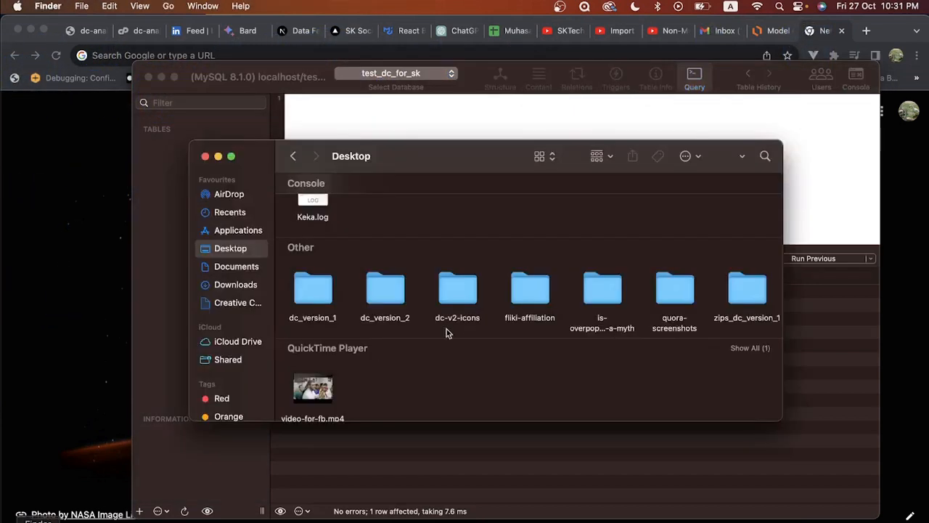
scroll(456, 353, "up", 2)
scroll(456, 353, "down", 3)
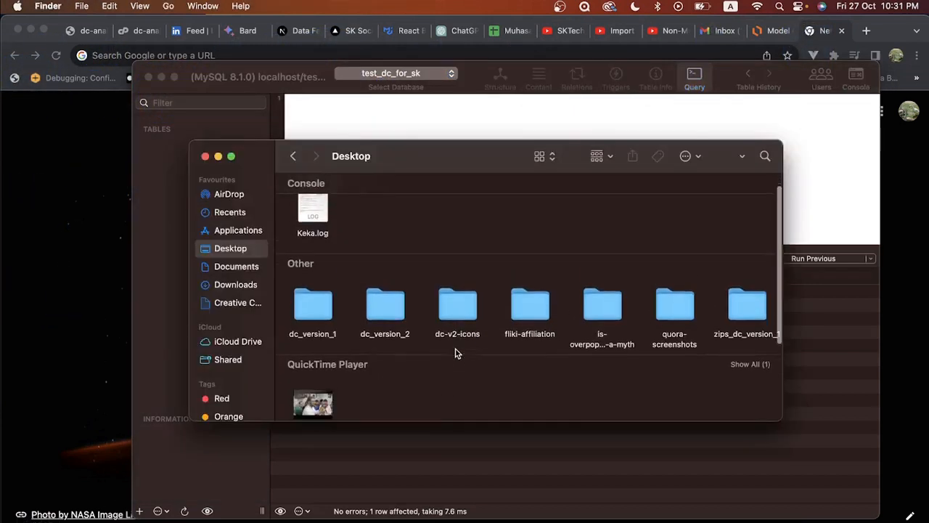
double_click(301, 289)
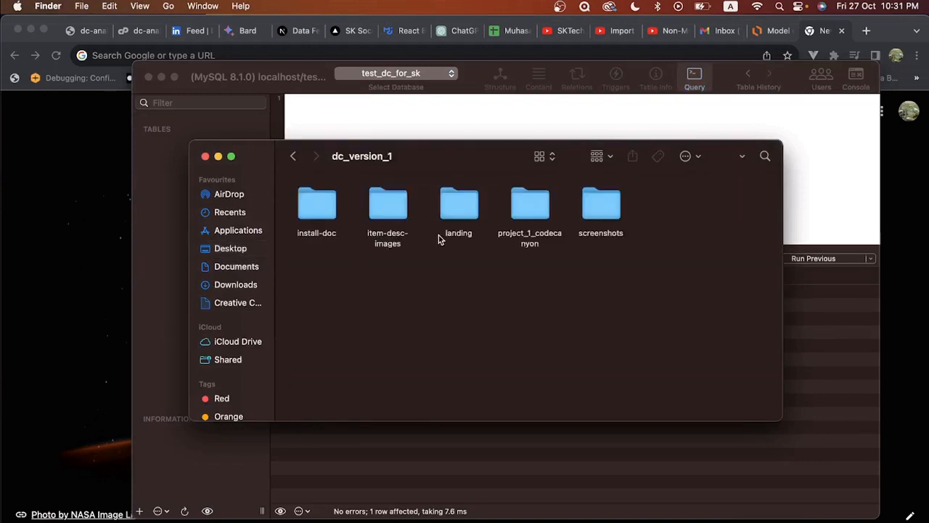
double_click(529, 207)
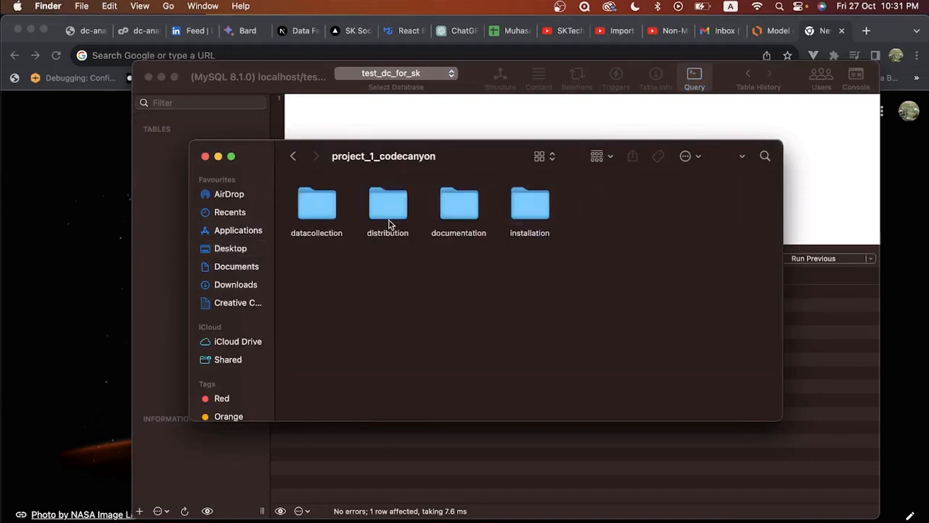
double_click(539, 210)
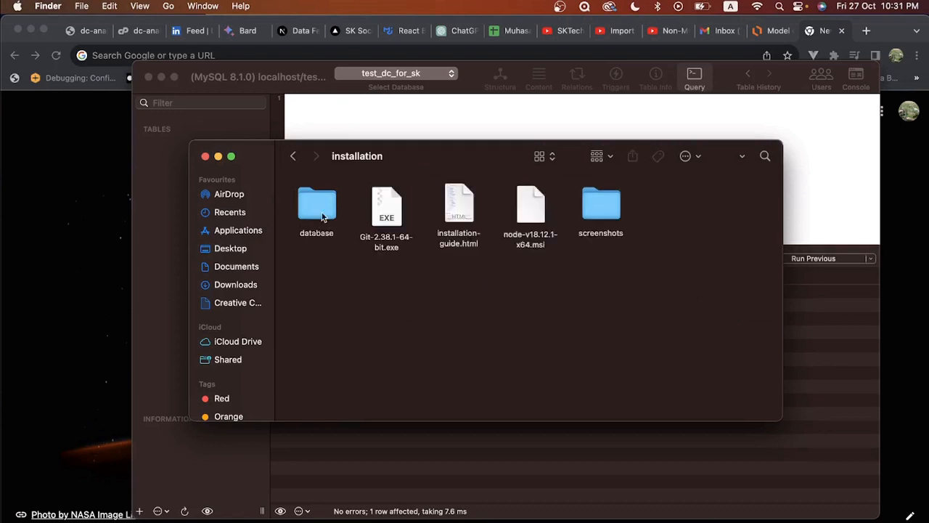
double_click(306, 211)
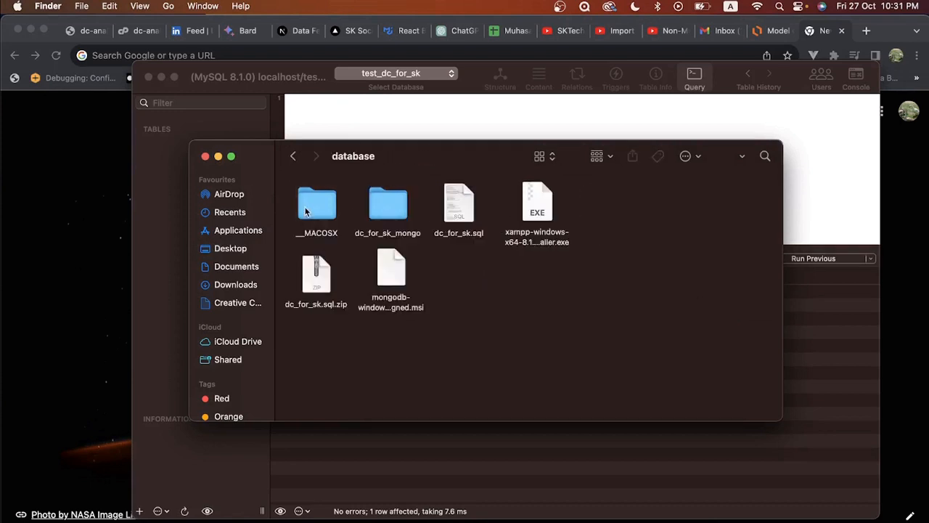
double_click(458, 207)
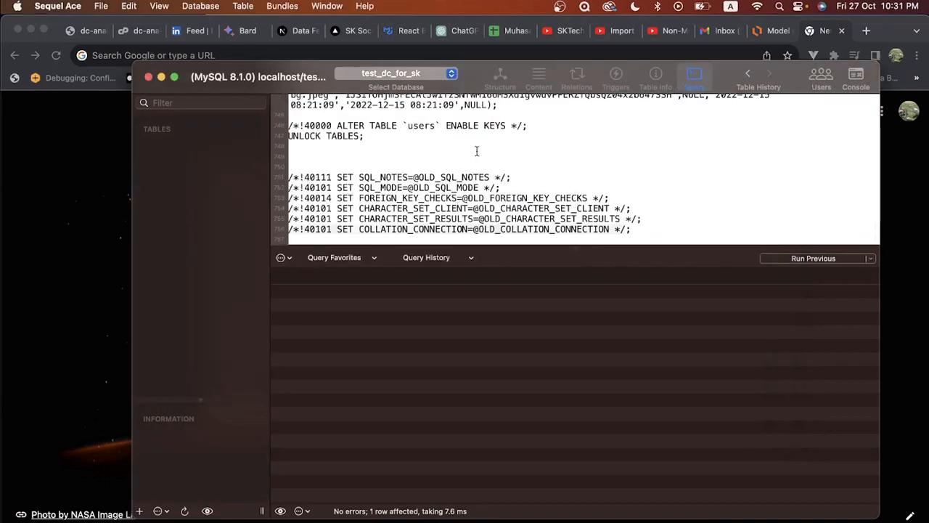
Step: Run all queries in the loaded dump, completing 136 queries without errors
scroll(477, 151, "up", 20)
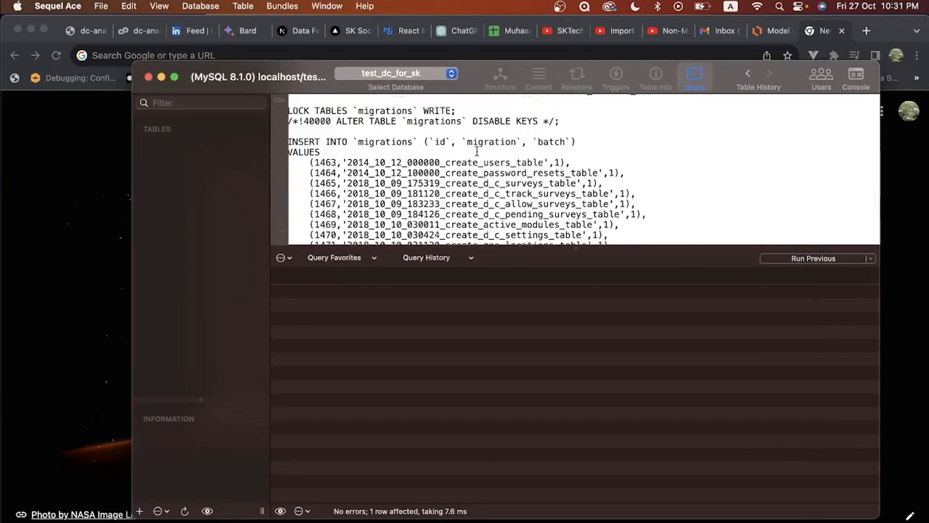
scroll(477, 151, "up", 20)
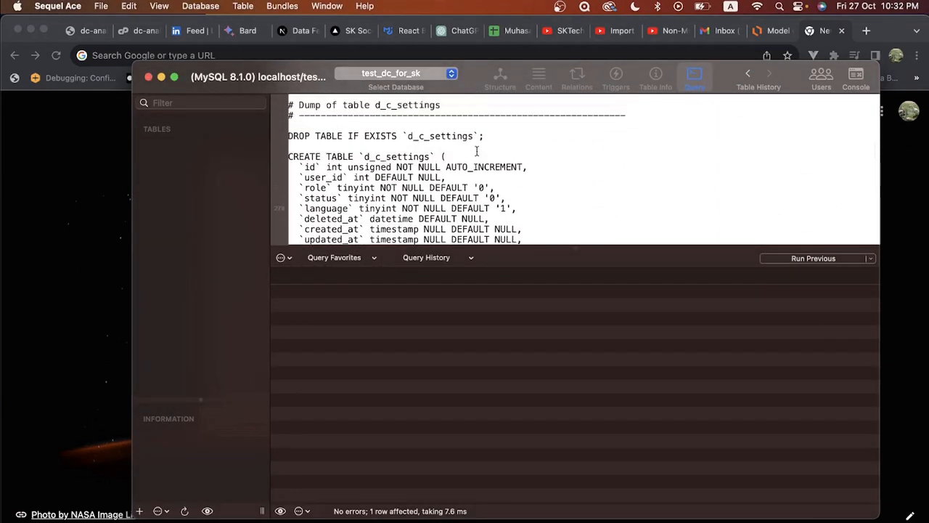
scroll(477, 151, "up", 20)
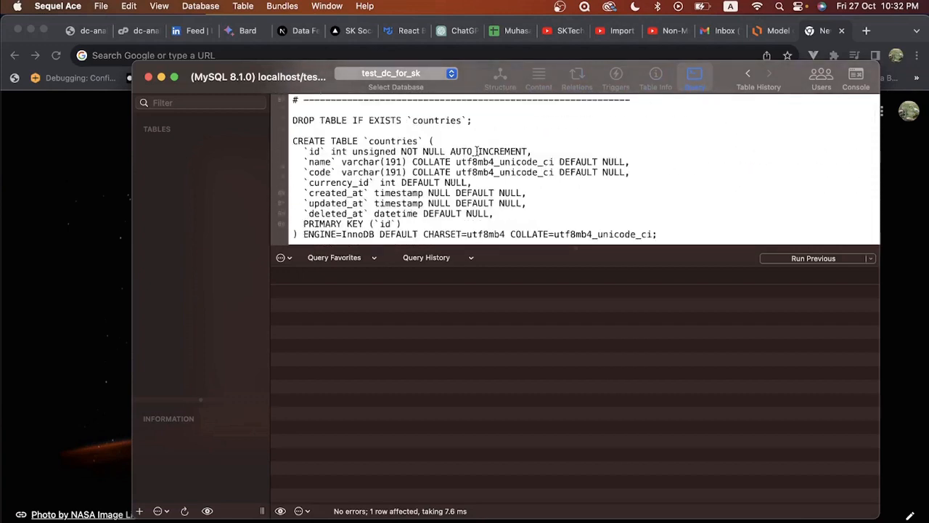
scroll(477, 151, "down", 5)
left_click(871, 260)
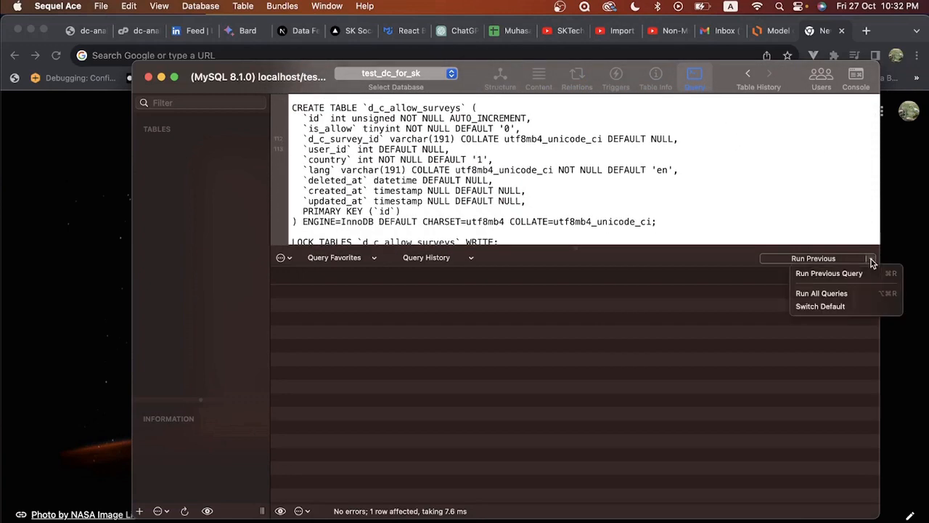
left_click(821, 293)
Step: Show the d_c_surveys table's field structure
scroll(175, 231, "down", 4)
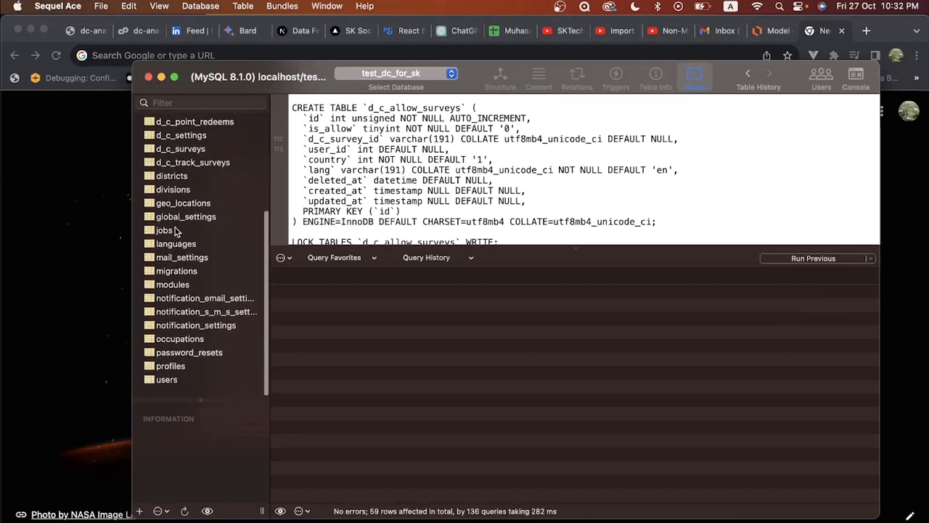
scroll(175, 231, "up", 5)
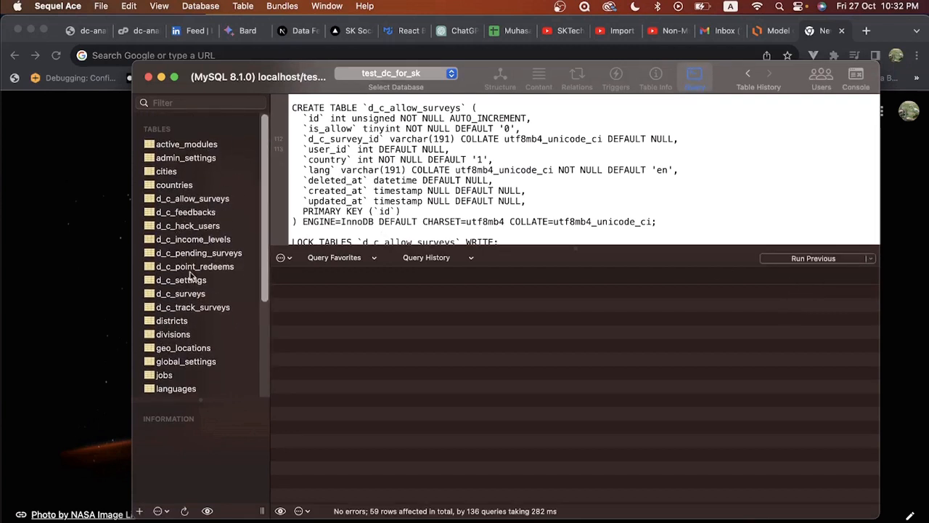
left_click(176, 295)
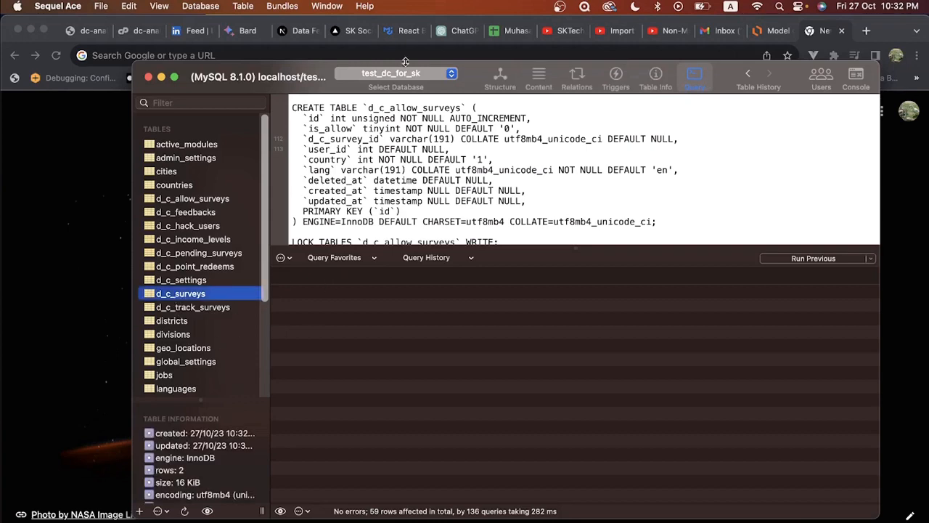
left_click(501, 78)
scroll(441, 221, "down", 2)
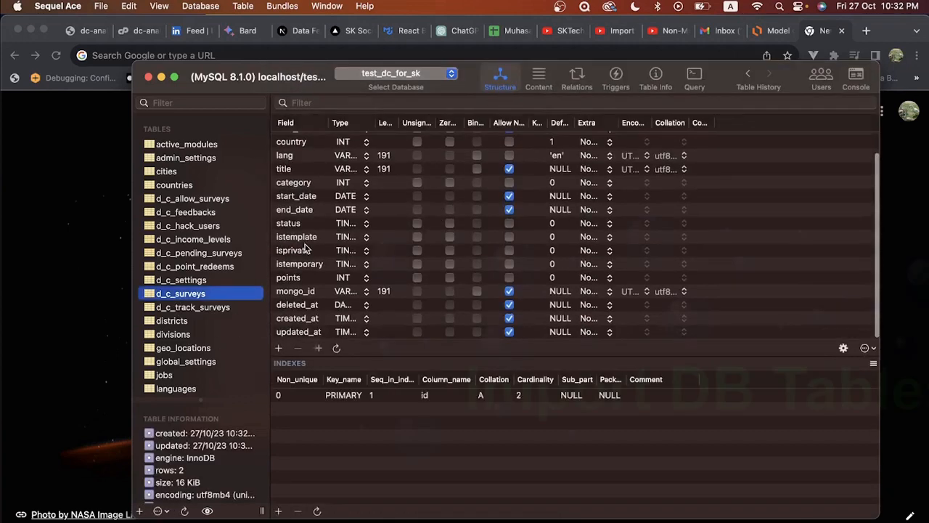
Step: Display the d_c_track_surveys table's fields, keeping test_dc_for_sk as the current database
left_click(192, 307)
scroll(211, 196, "down", 5)
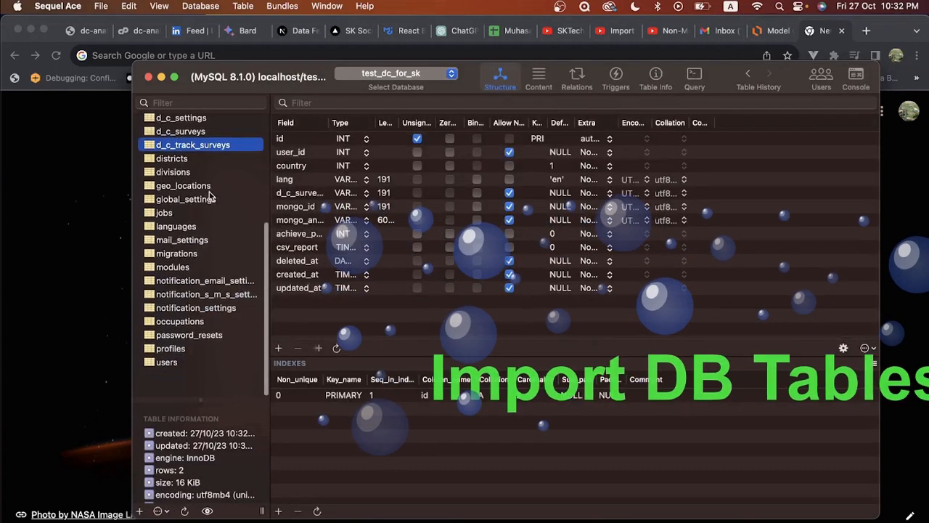
scroll(211, 196, "up", 2)
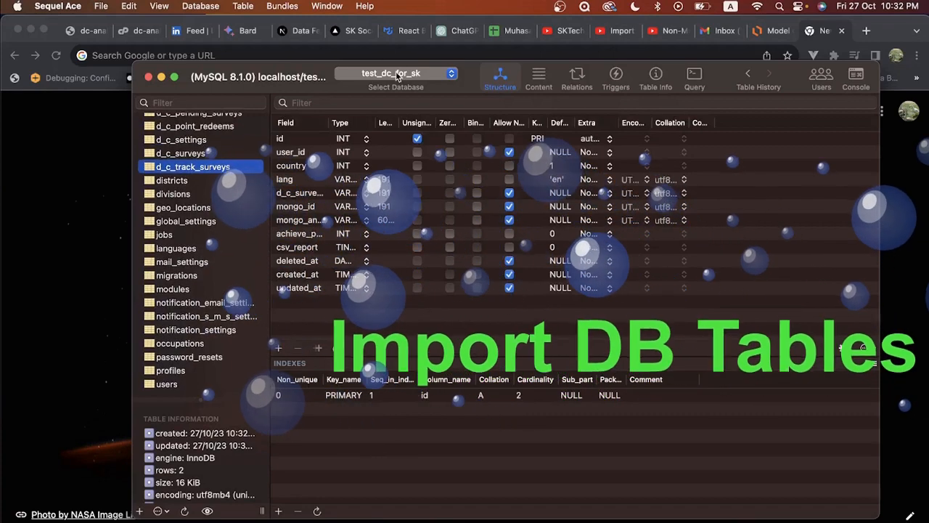
left_click(397, 75)
left_click(397, 76)
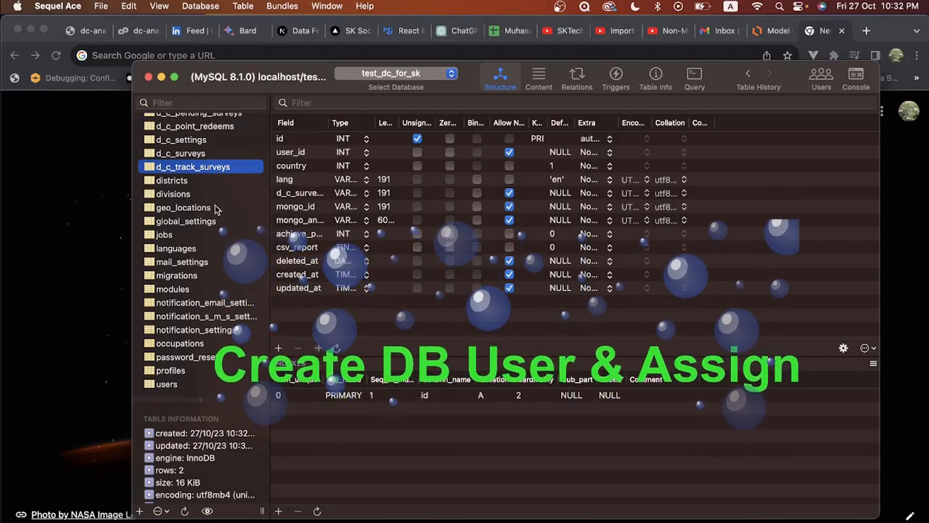
Step: Open the Users manager and review the sk123 and root accounts' login details
left_click(821, 76)
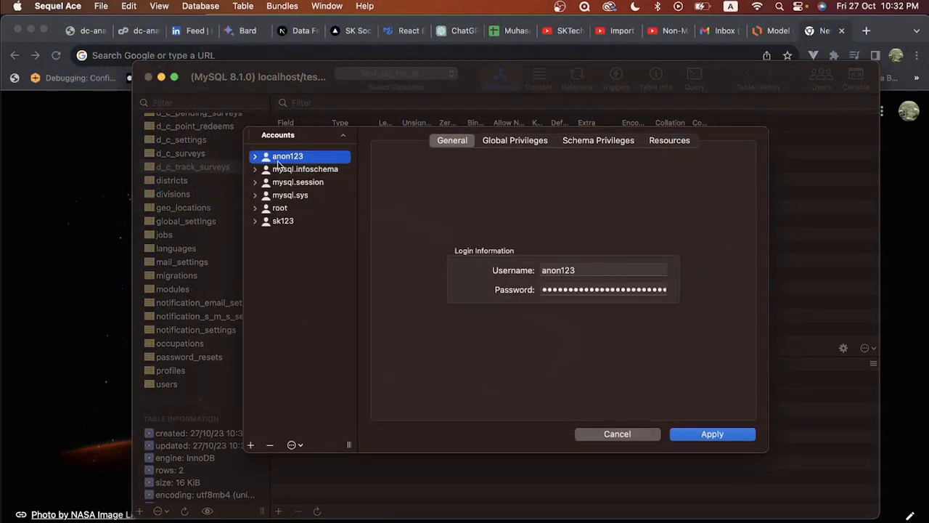
left_click(281, 223)
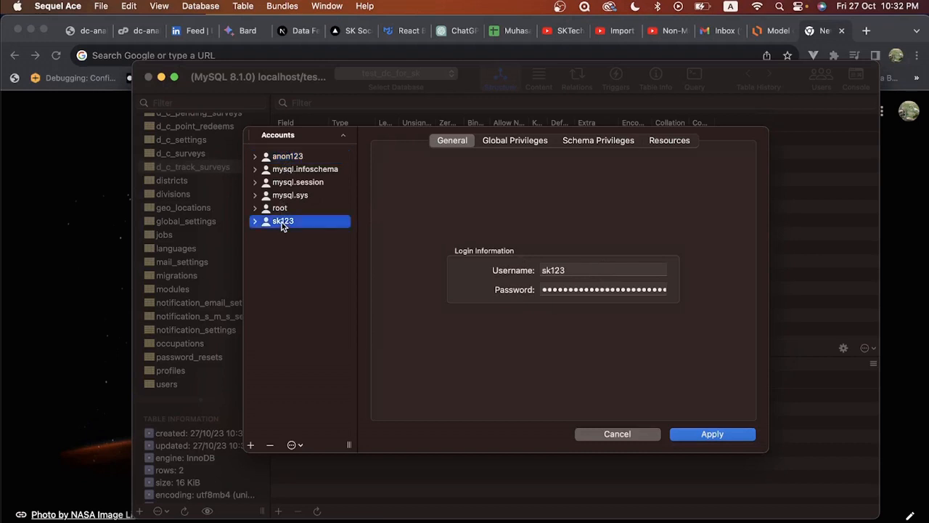
left_click(282, 209)
left_click(283, 221)
Step: Add user sk456 with a short password, apply, and dismiss the password policy error
left_click(251, 445)
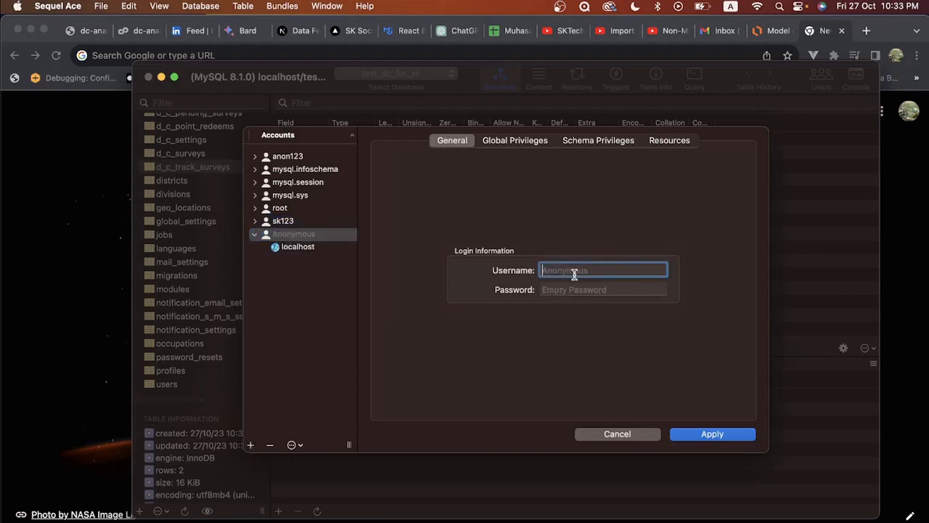
type("sk456")
left_click(601, 289)
type("123")
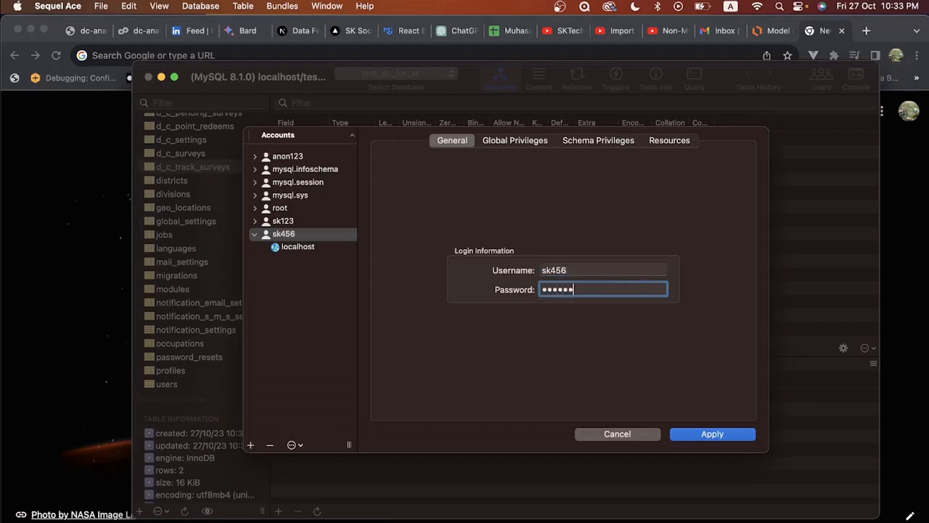
left_click(708, 433)
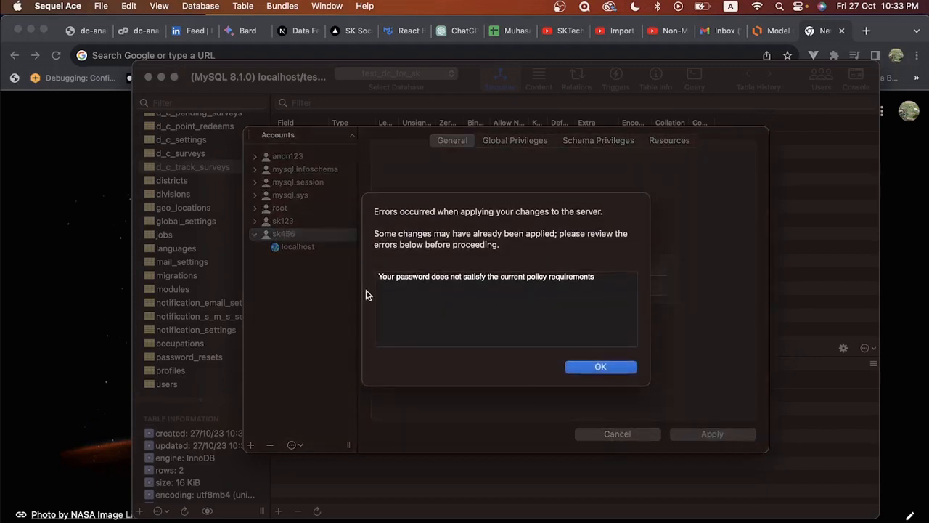
left_click(601, 367)
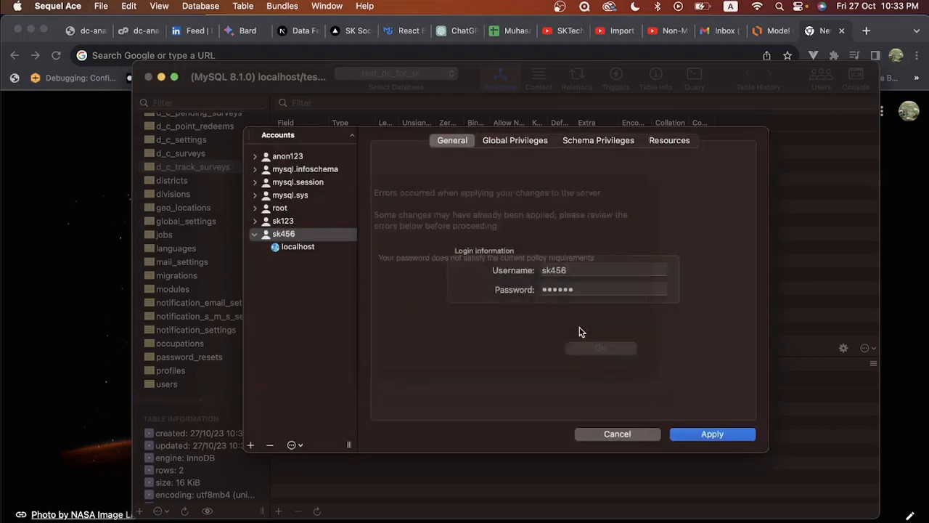
Step: Replace sk456's rejected password with a stronger one and apply
left_click(581, 290)
left_click_drag(589, 289, 534, 291)
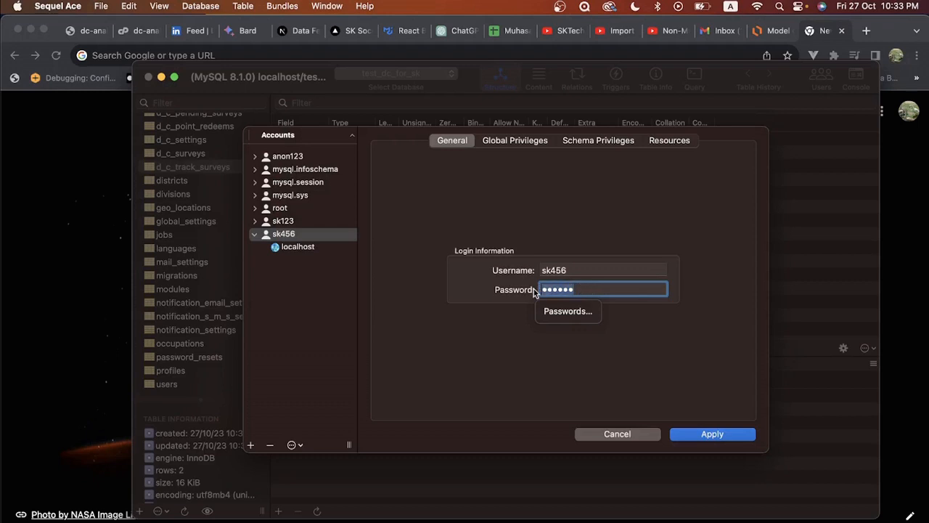
type("S")
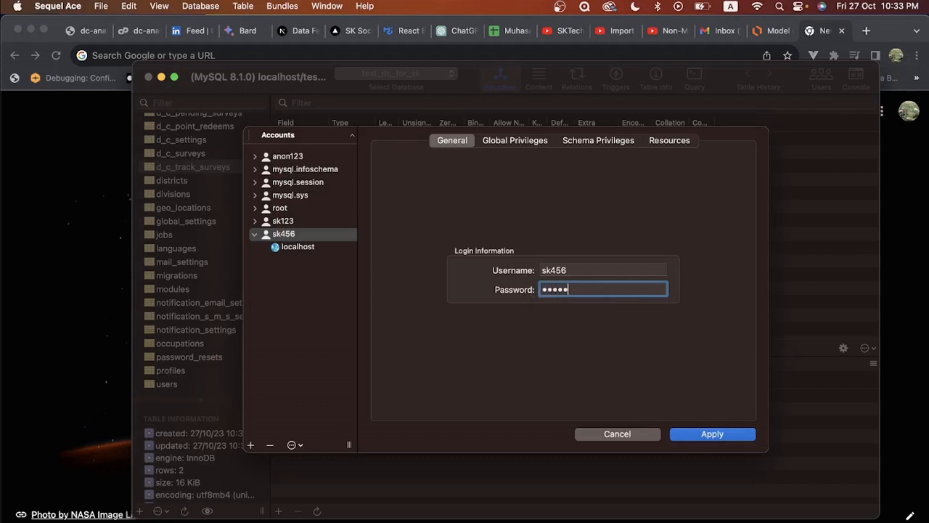
left_click(711, 434)
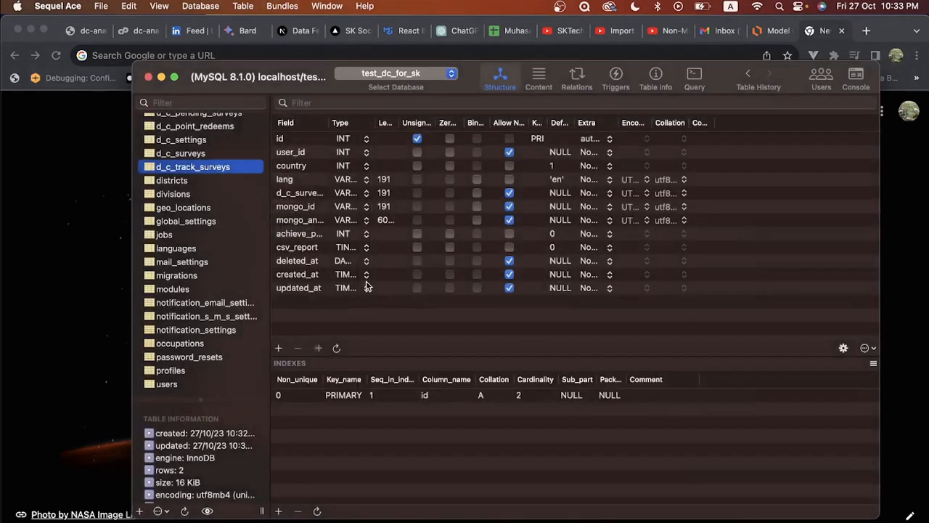
Step: Check every global privilege for sk456@localhost and apply
left_click(813, 84)
left_click(285, 235)
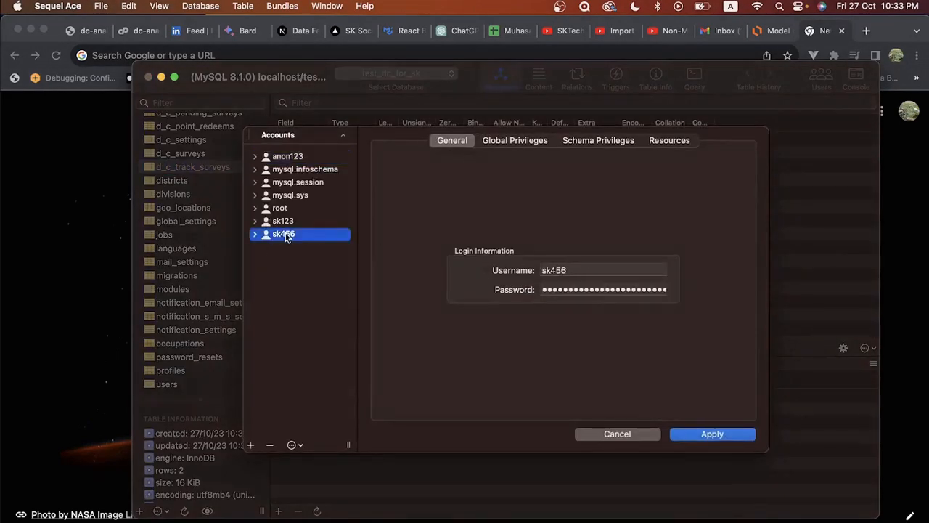
left_click(516, 145)
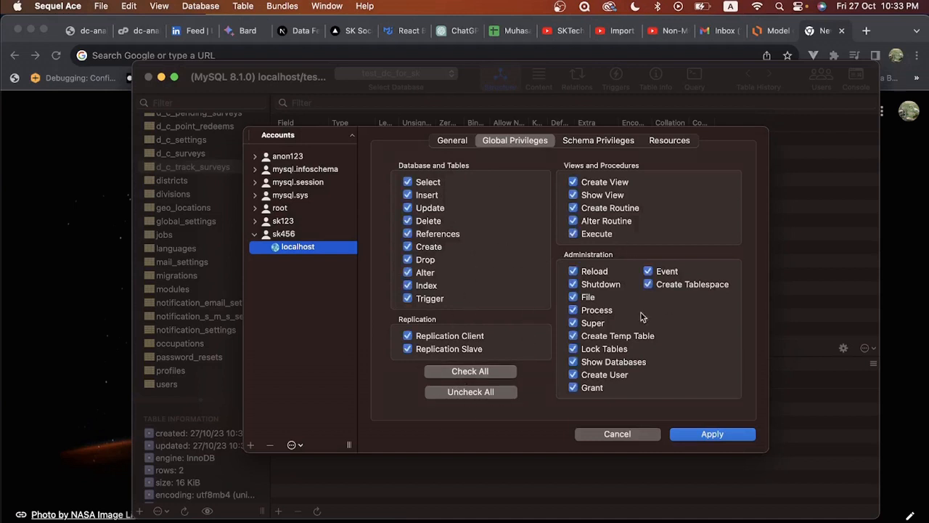
left_click(712, 435)
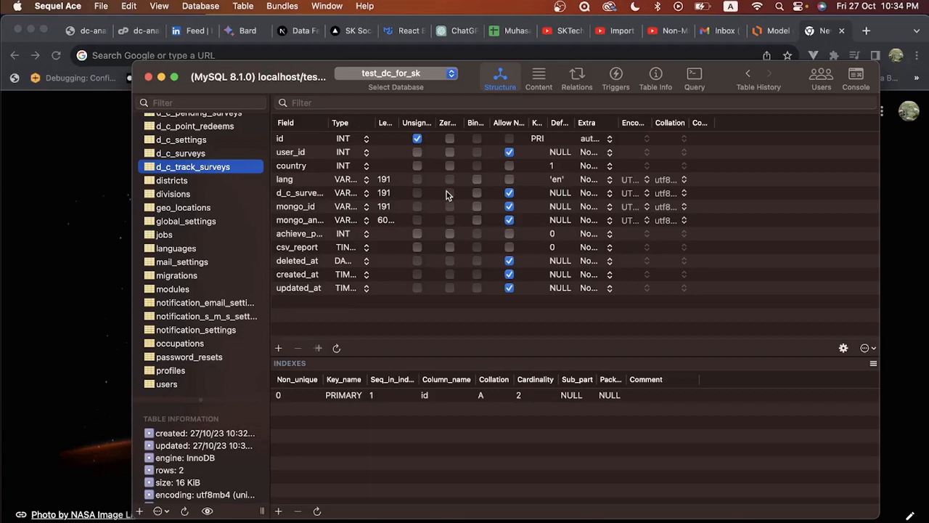
Step: Confirm sk456 is saved in the accounts manager, then cancel out
left_click(823, 86)
left_click(279, 234)
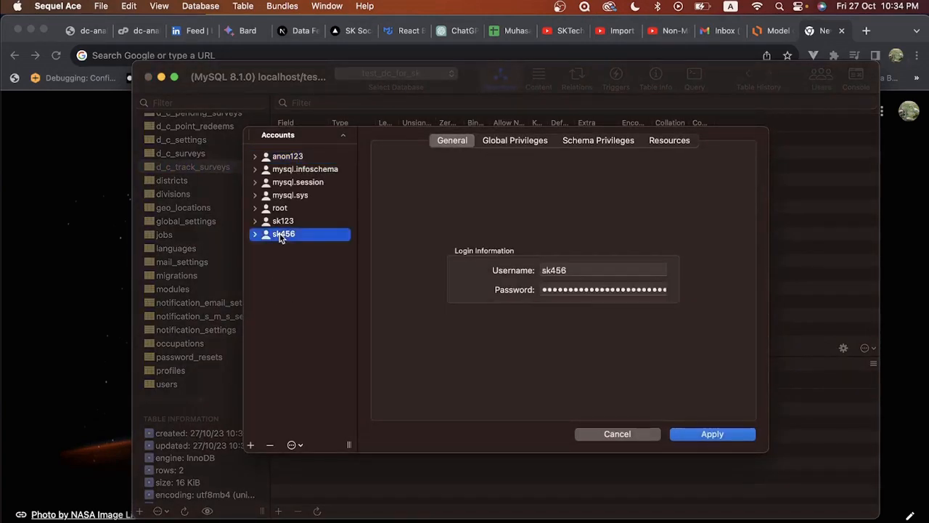
left_click(615, 435)
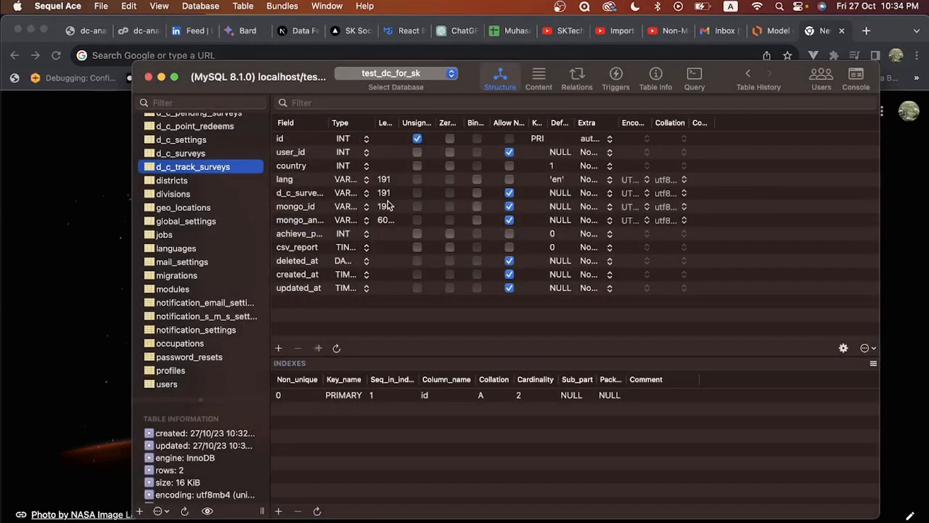